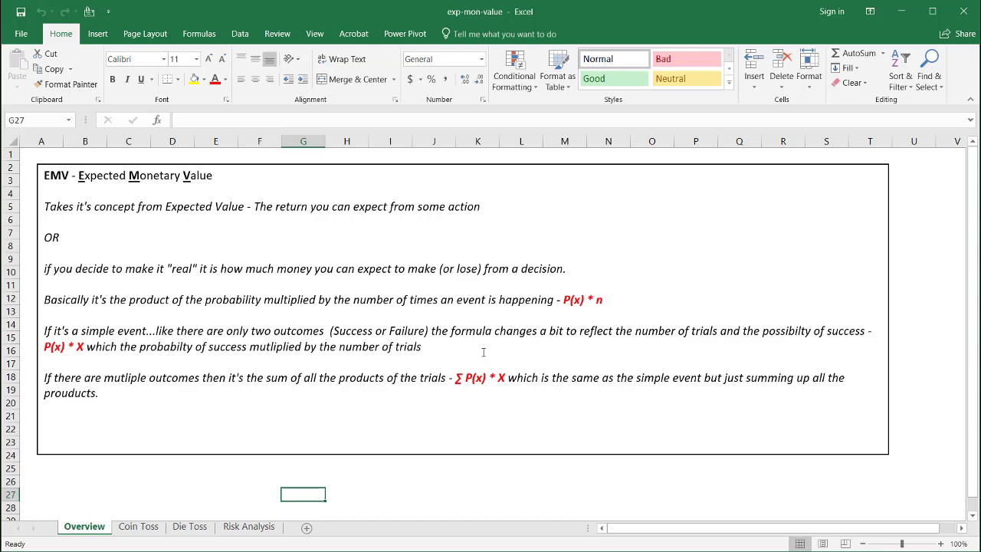
Delete the stray 'u' in 'prouducts' at the end of the Overview text box.
click(70, 393)
key(BackSpace)
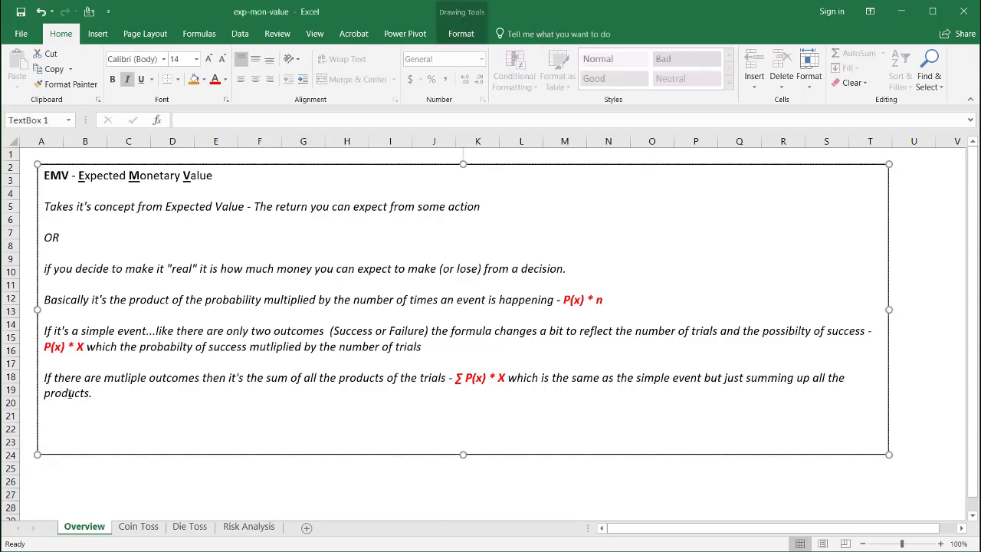
Turn the Coin Toss penny model to face forward, check the M13–O13 value and formulas, then show Die Toss.
click(139, 528)
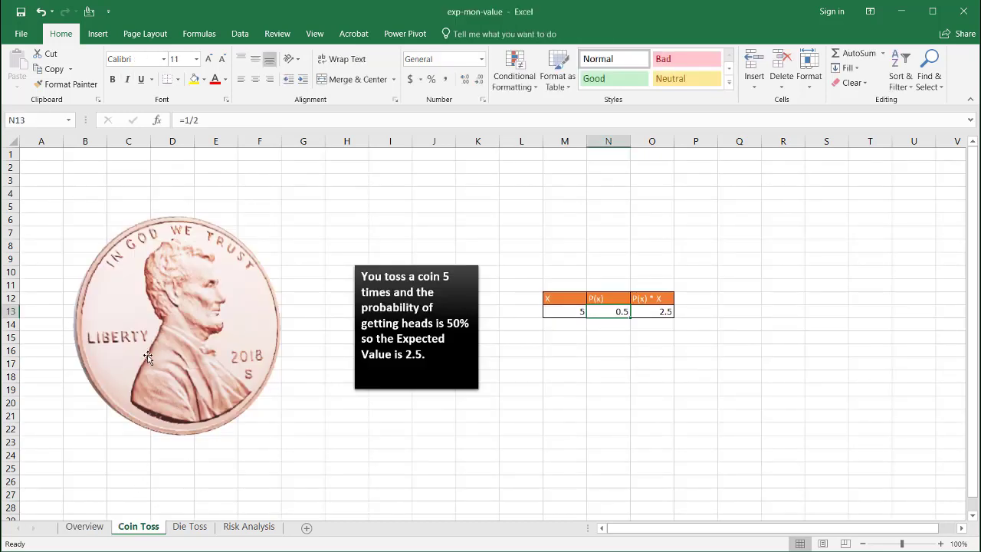
drag(146, 353, 178, 231)
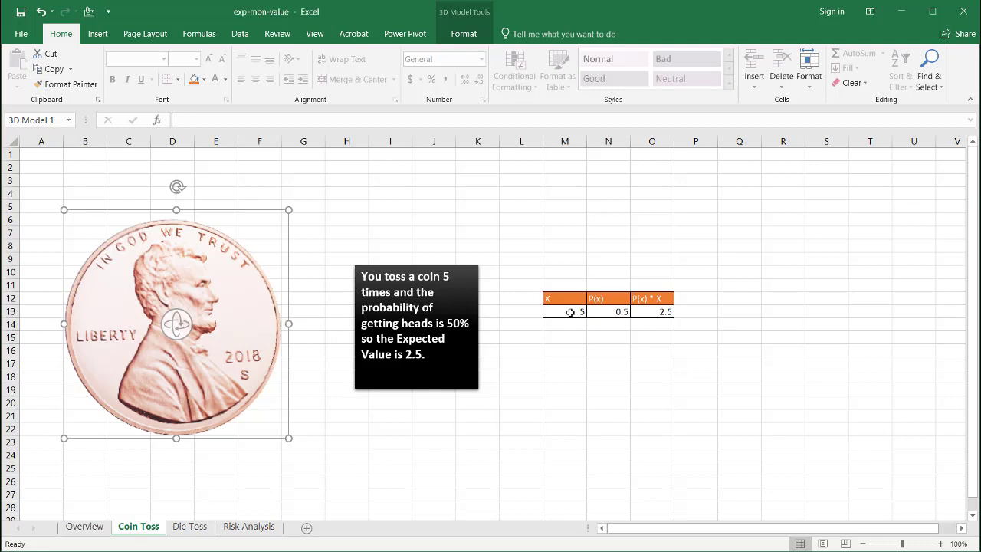
click(571, 312)
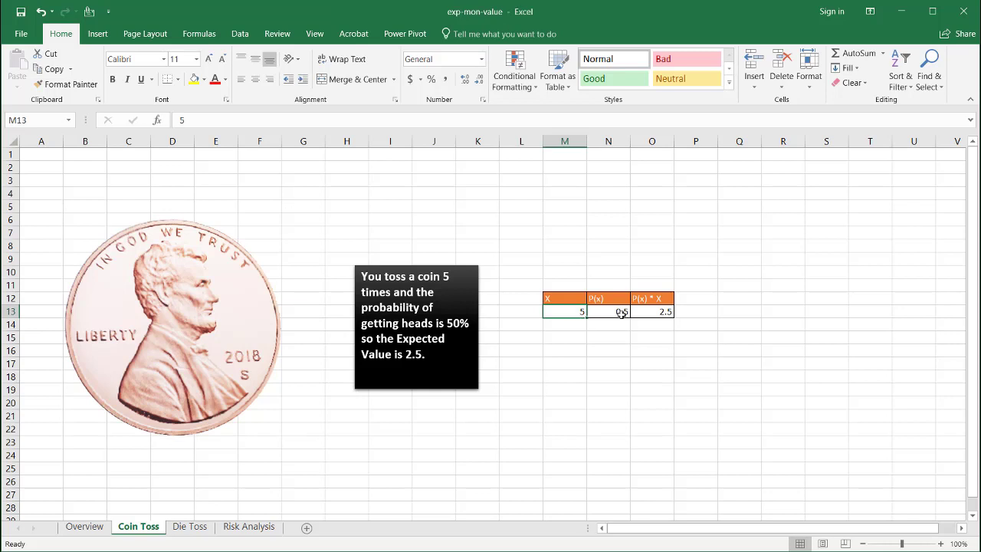
click(616, 312)
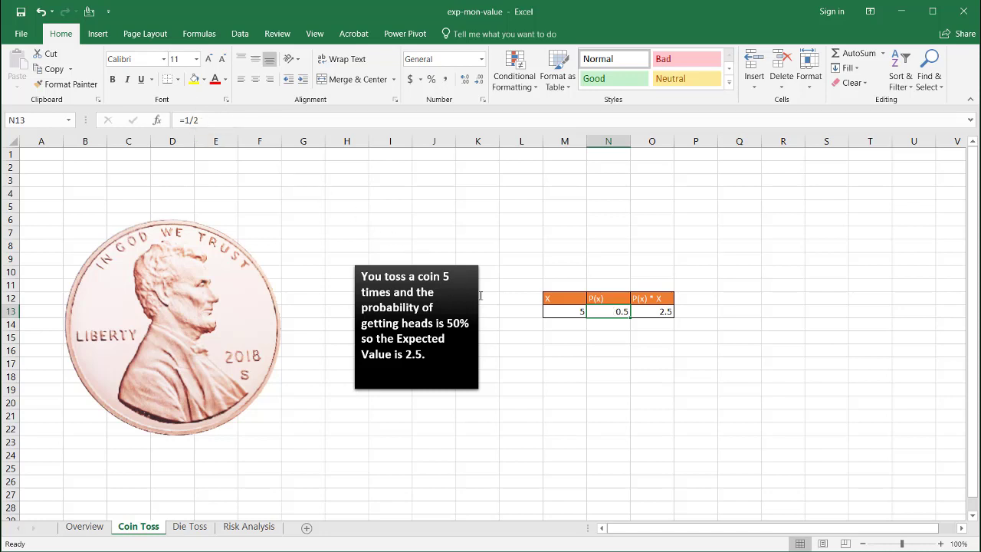
click(648, 310)
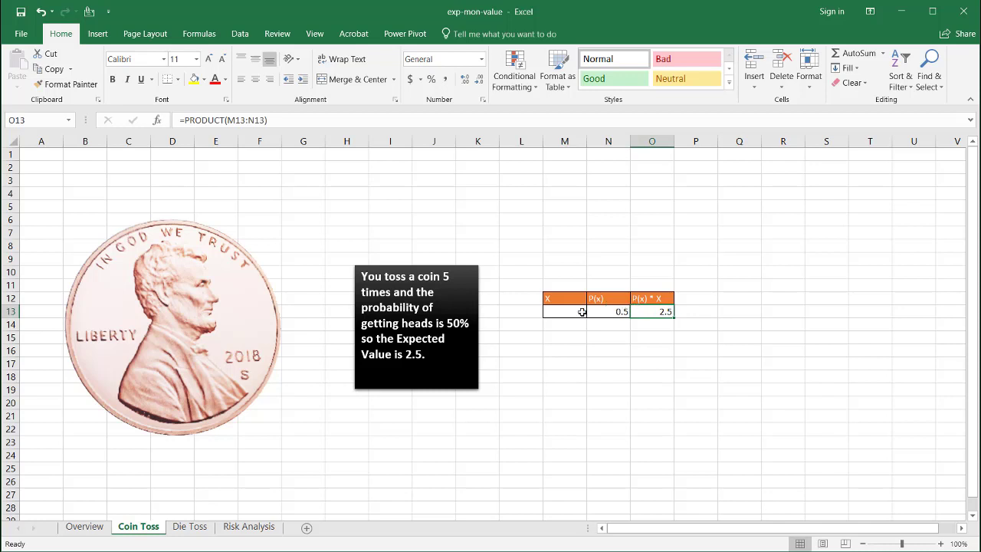
click(573, 314)
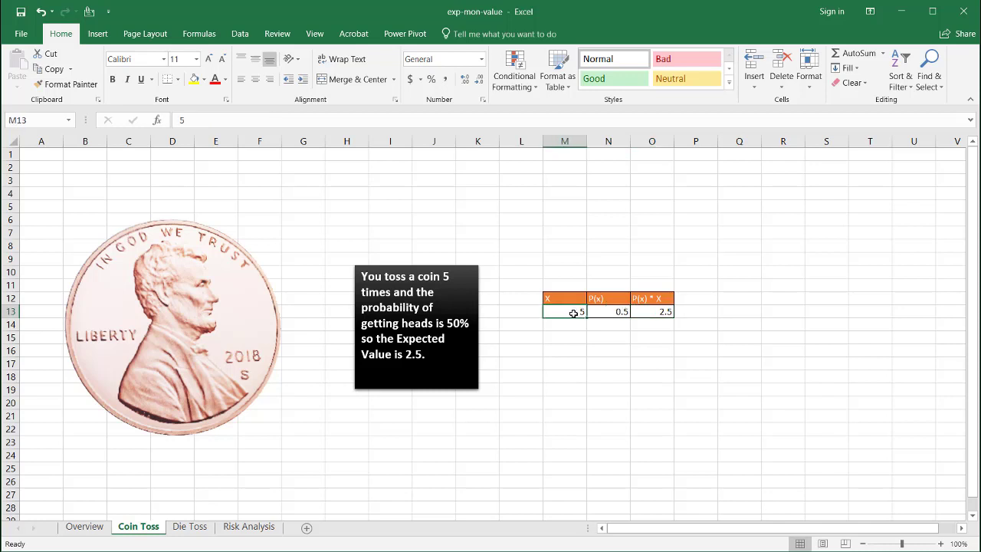
click(659, 312)
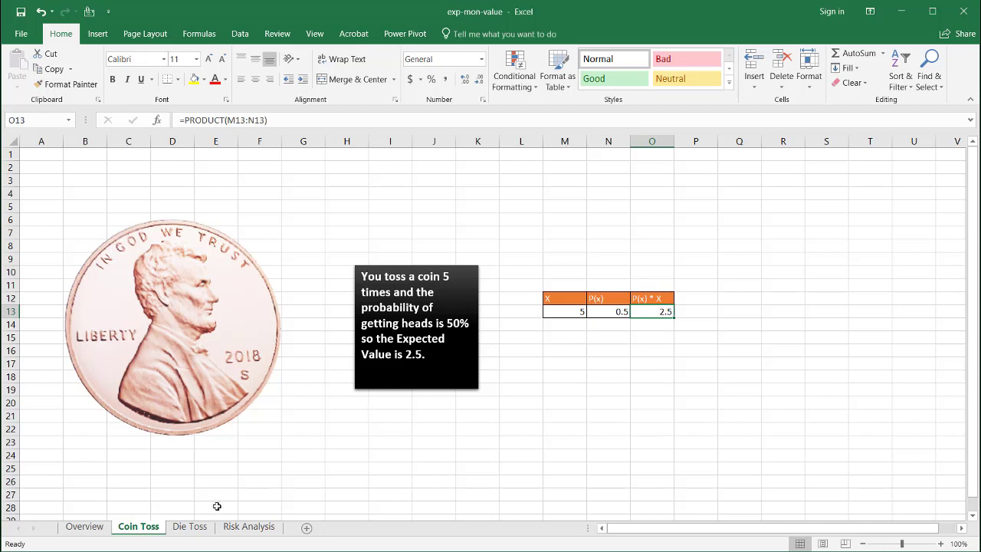
click(190, 527)
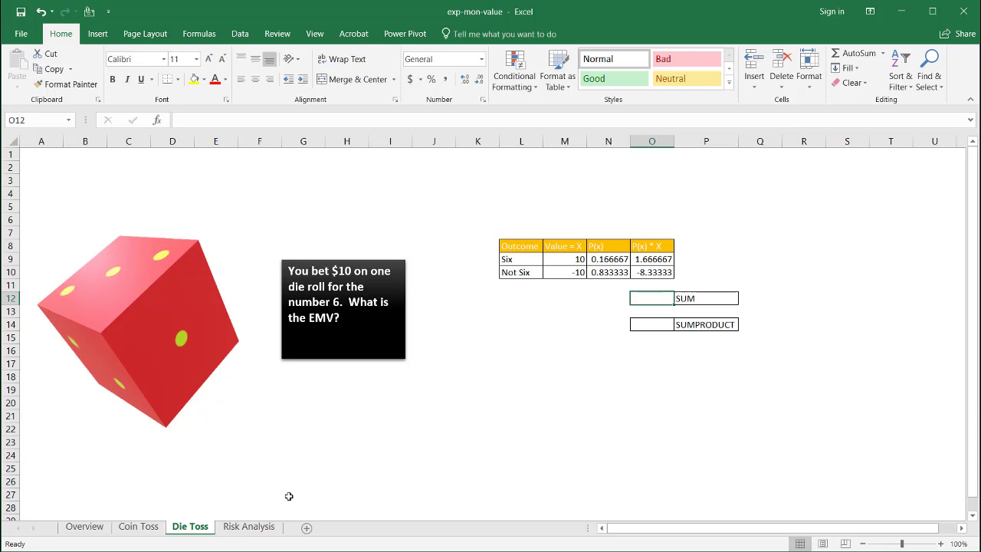
Rotate the die model until the six face lies flat, then inspect the N9 and O9 formulas.
drag(112, 352, 335, 462)
drag(165, 309, 382, 261)
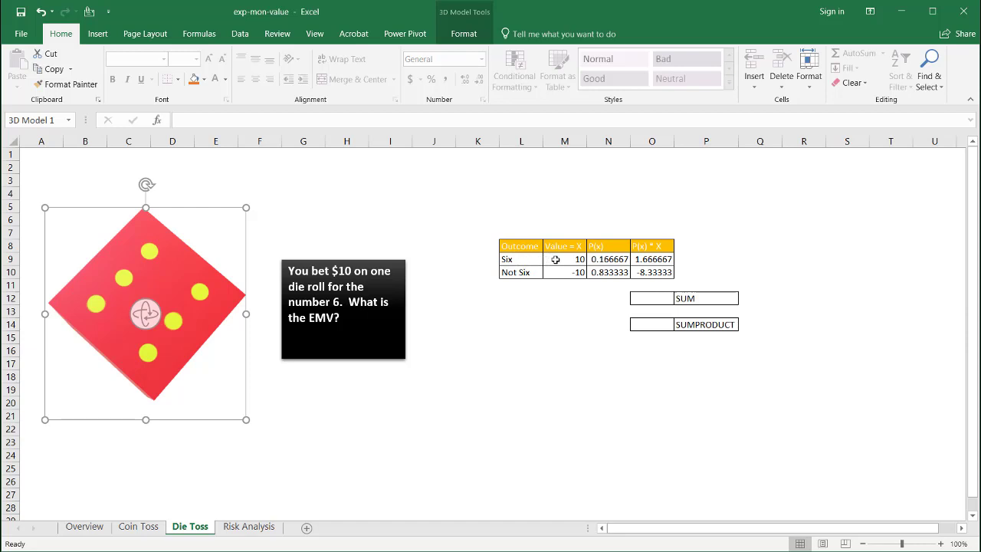
click(605, 262)
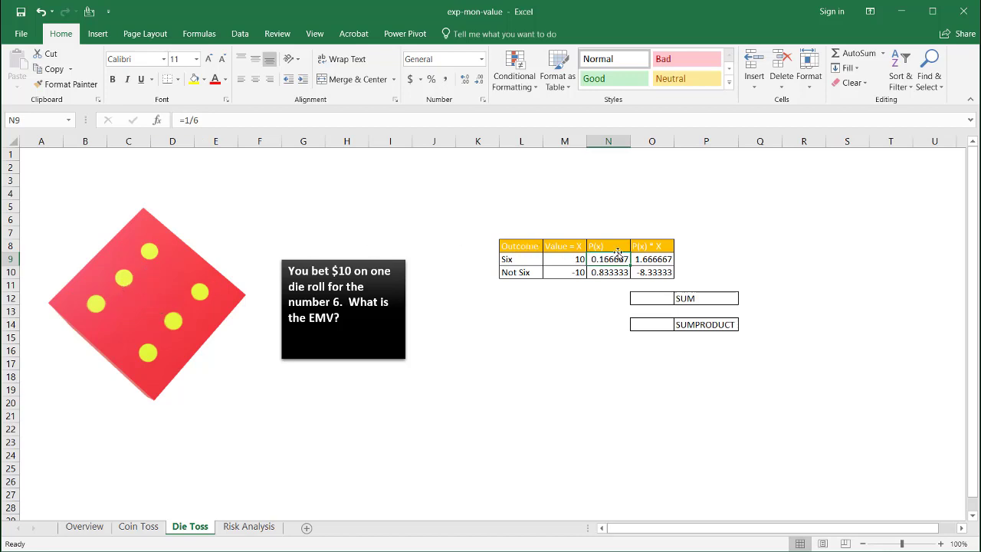
click(651, 259)
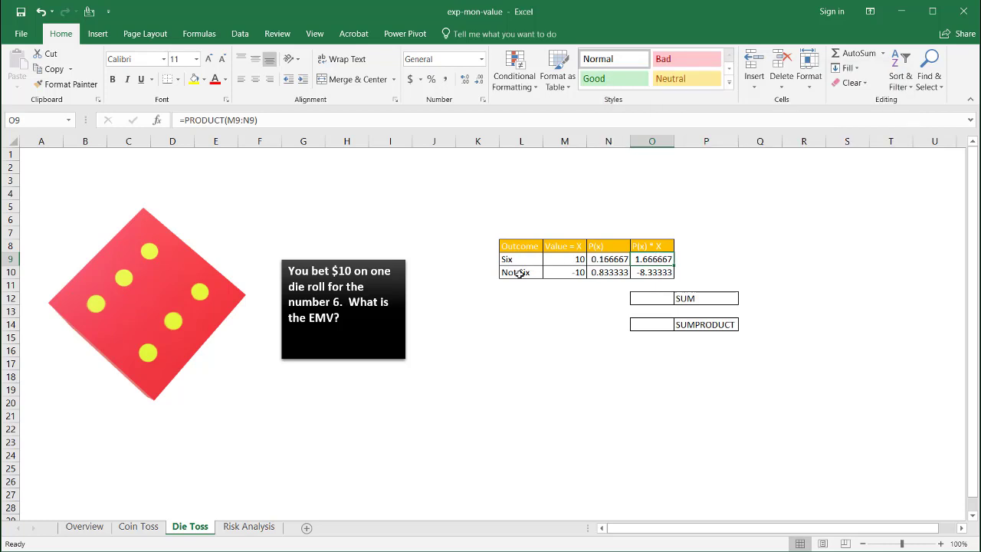
Inspect the Not Six row's outcome, value, probability and product in L10–O10.
click(521, 273)
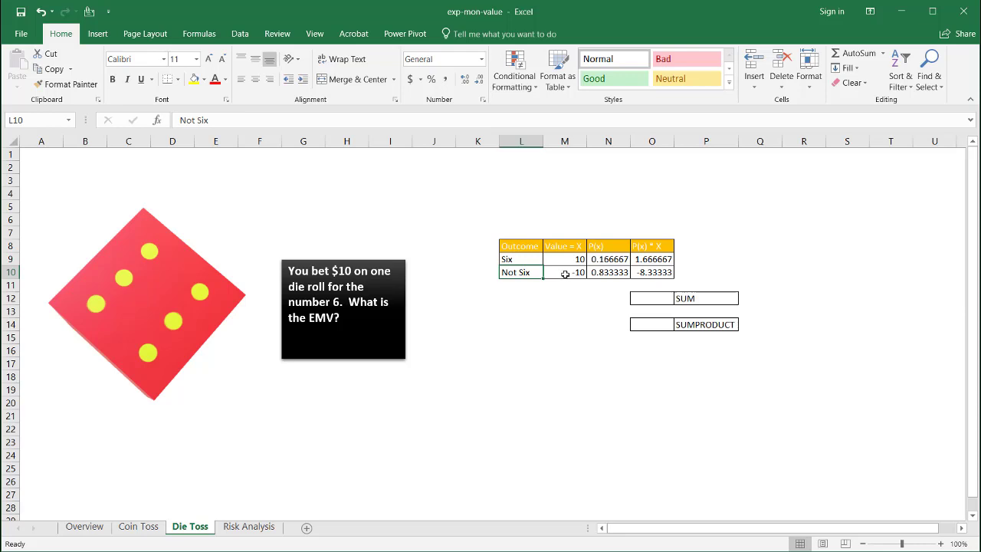
click(565, 273)
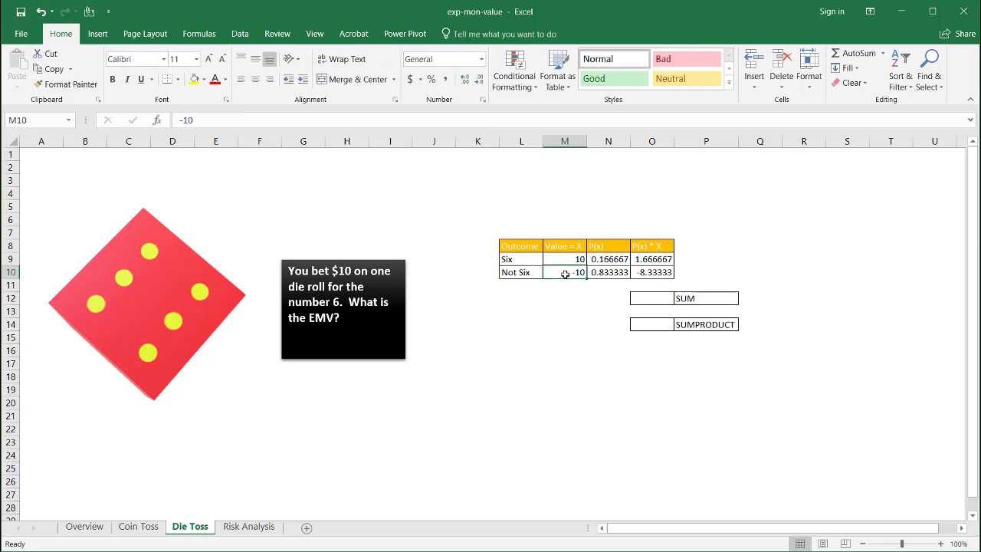
click(617, 273)
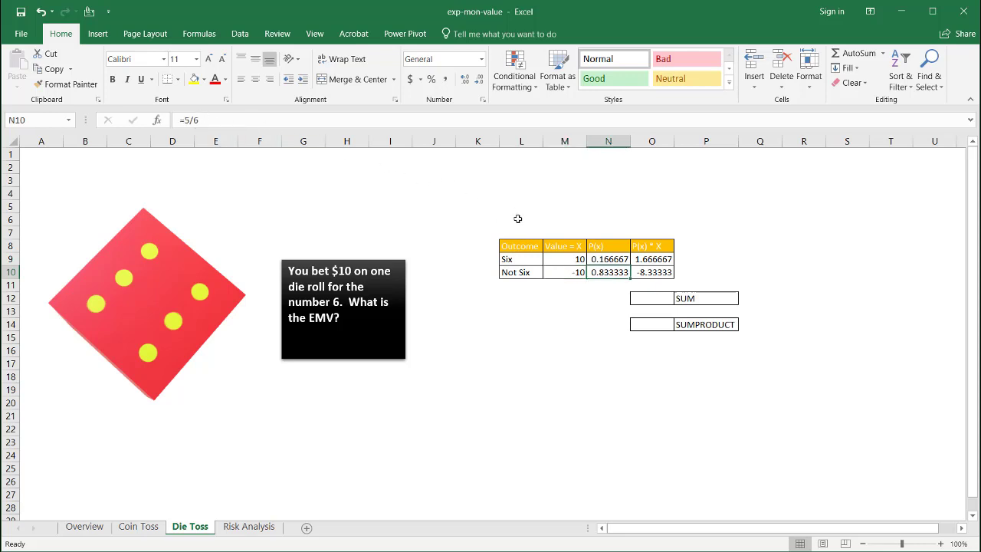
click(657, 274)
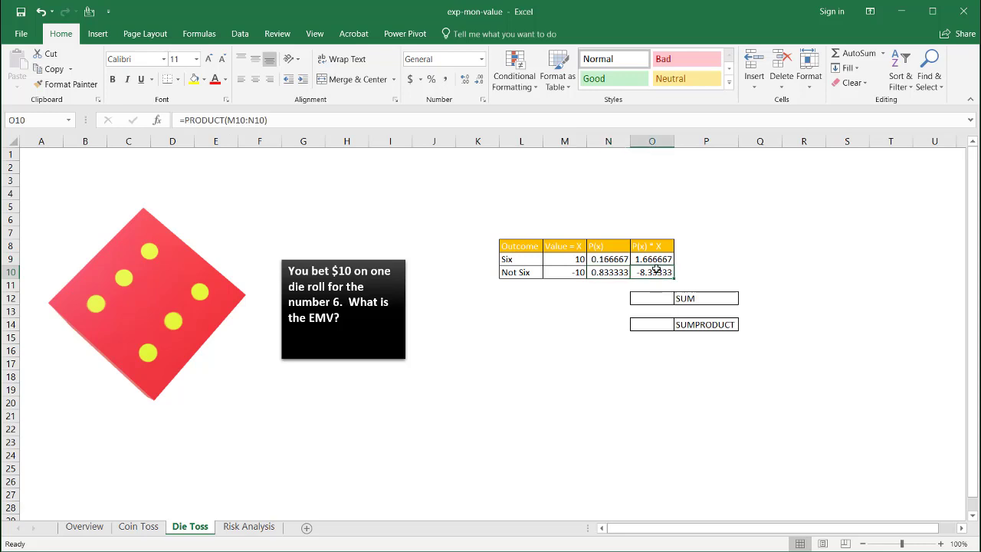
Highlight the 'multiple outcomes' phrase on Overview, then select the cell beside SUM on Die Toss.
click(76, 528)
drag(104, 377, 228, 377)
click(190, 523)
click(651, 298)
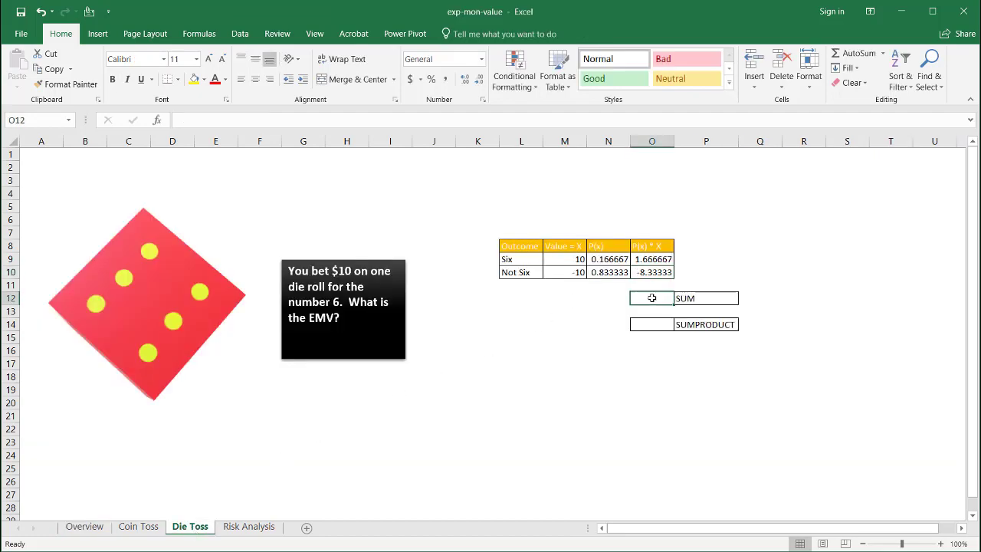
Enter =SUM(O9:O10) in cell O12, producing -6.66667.
key(Up)
key(Up)
key(Up)
key(Down)
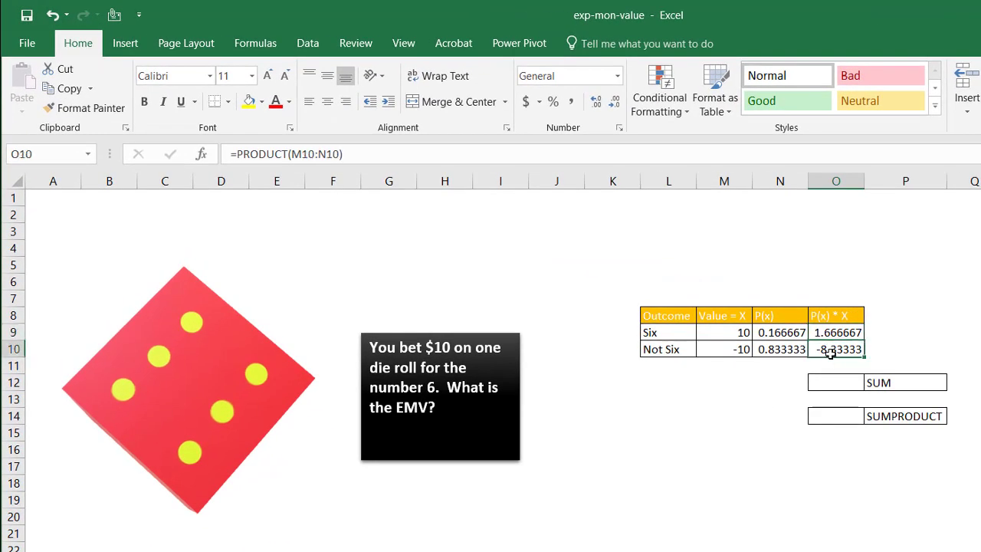
click(831, 380)
text(=sum)
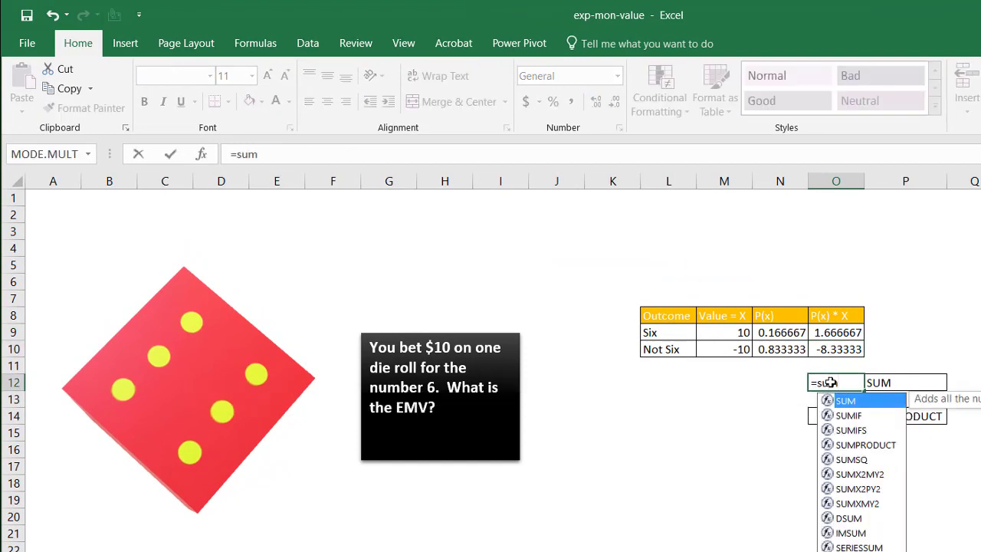
key(Tab)
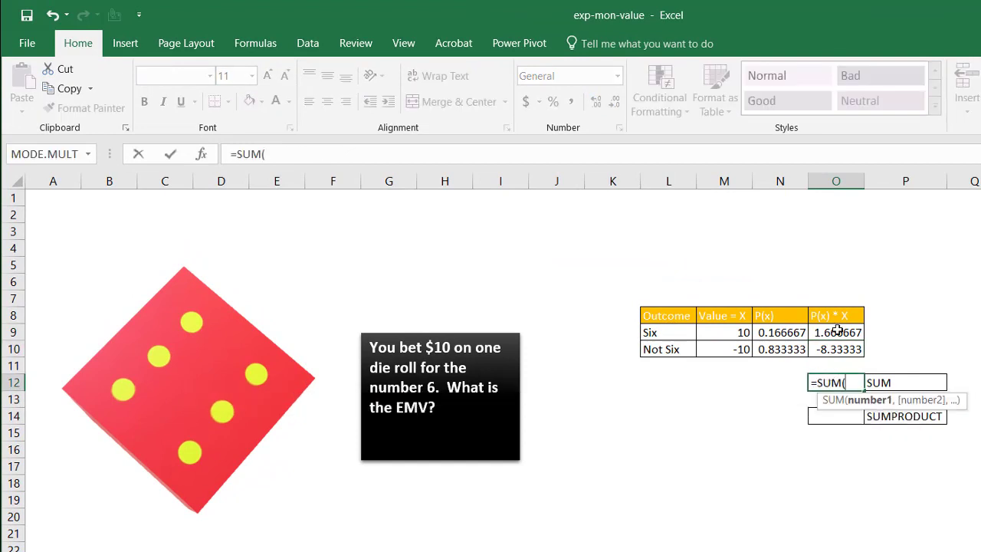
click(837, 332)
drag(835, 340, 835, 349)
key(Return)
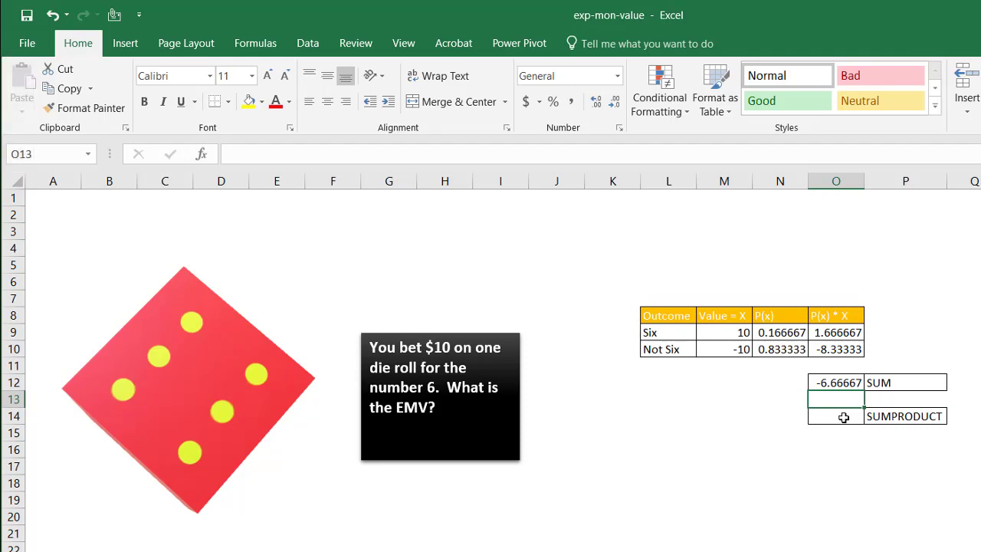
click(840, 382)
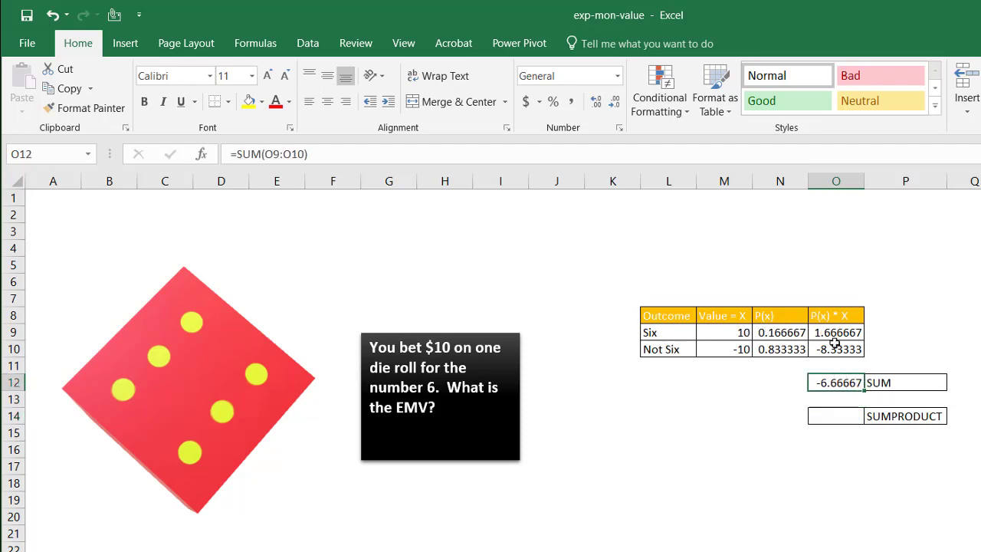
Enter a SUMPRODUCT of the M9:M10 values and N9:N10 probabilities in O14.
click(833, 417)
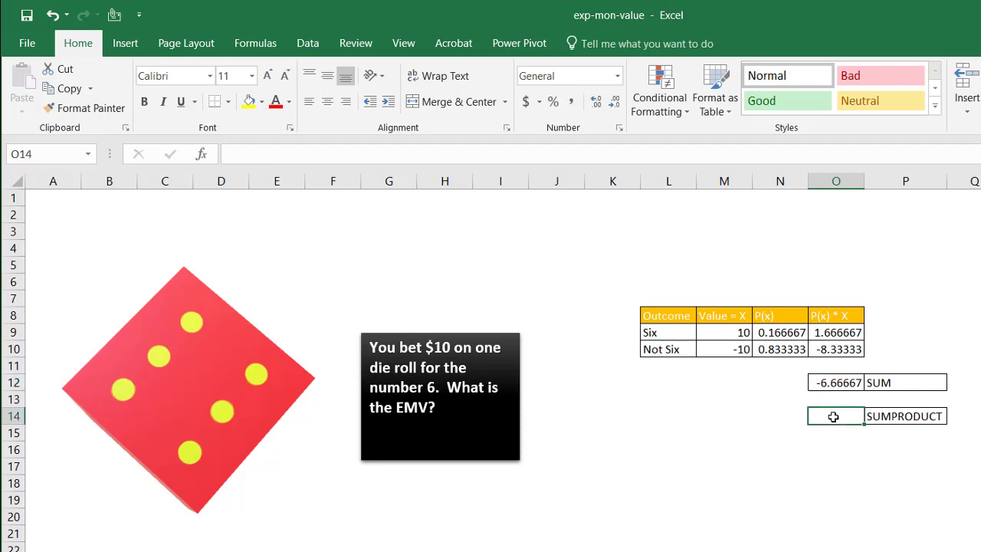
text(=sum)
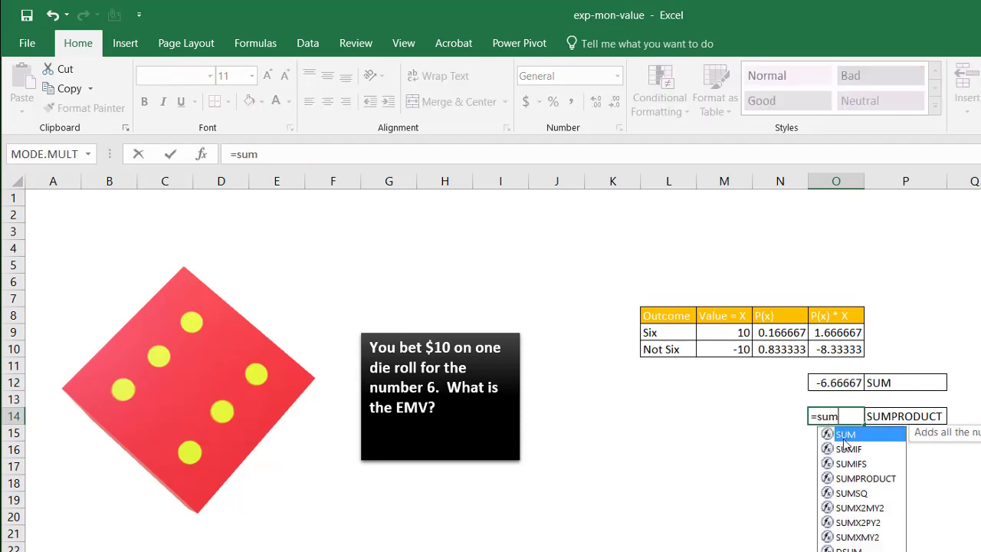
double_click(870, 478)
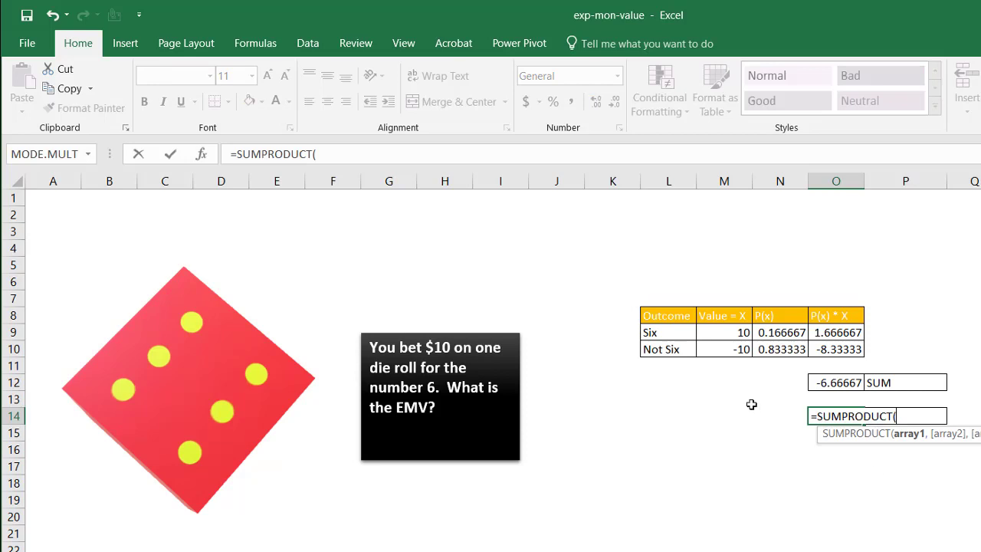
click(719, 338)
drag(720, 339, 777, 346)
text(,)
key(Return)
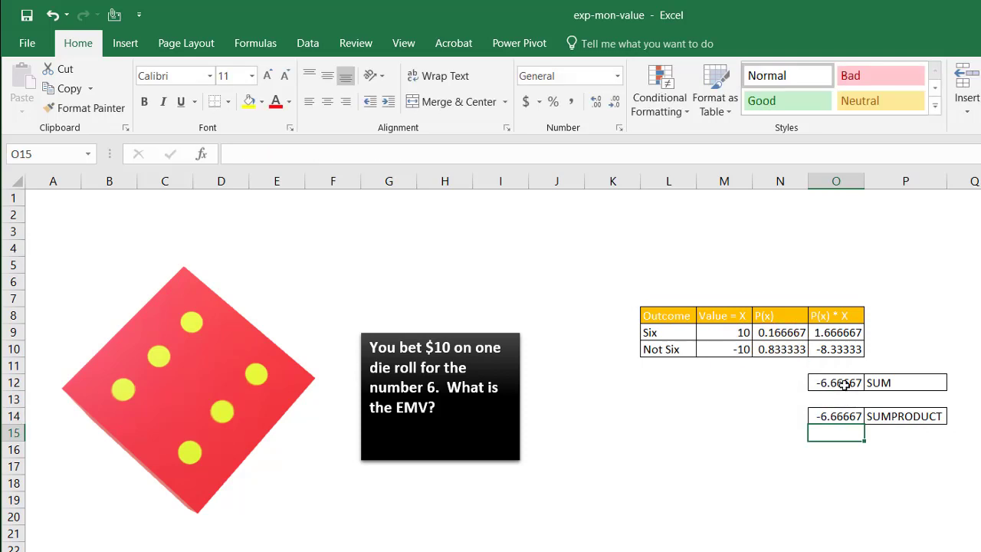
Compare the O12 SUM and O14 SUMPRODUCT results, both -6.66667, then bring up Risk Analysis.
click(843, 386)
click(832, 422)
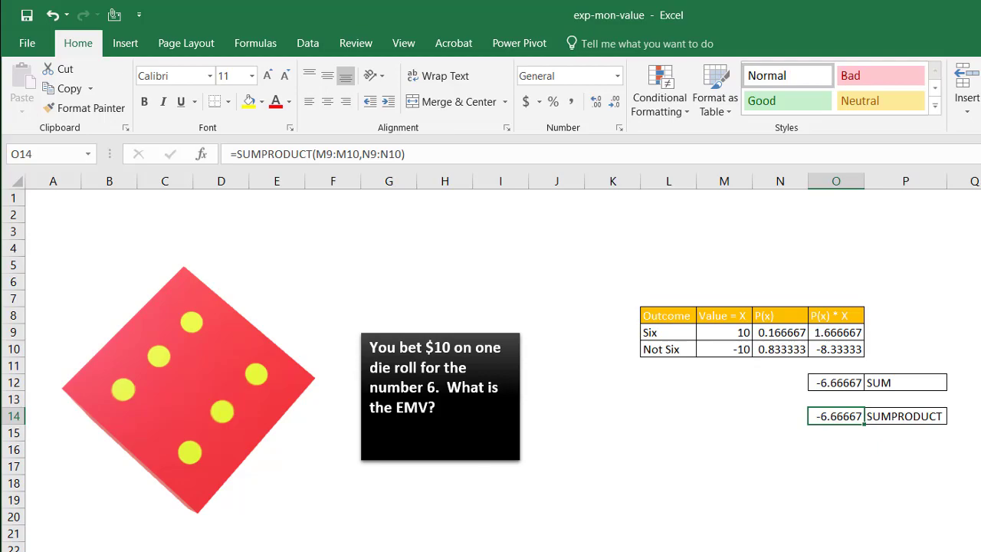
click(251, 530)
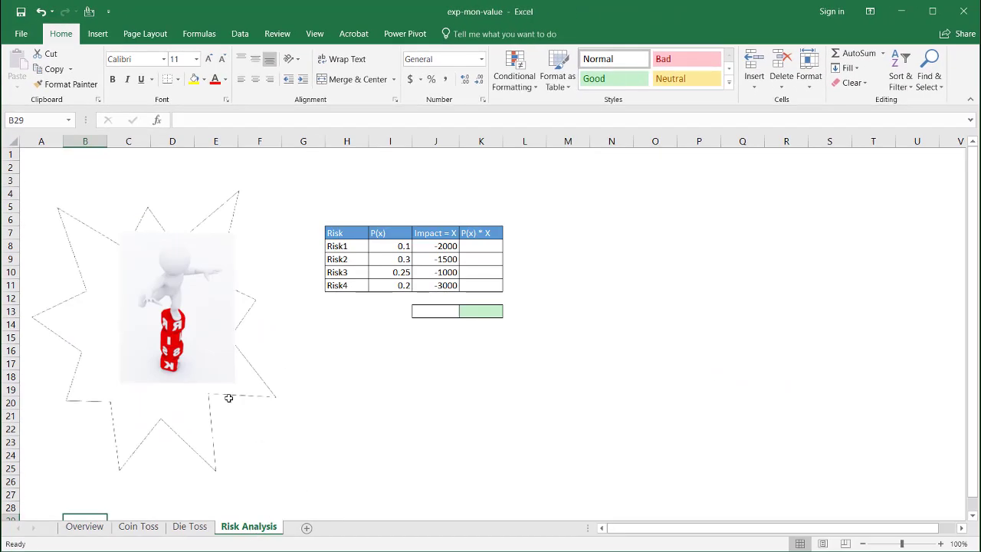
click(190, 333)
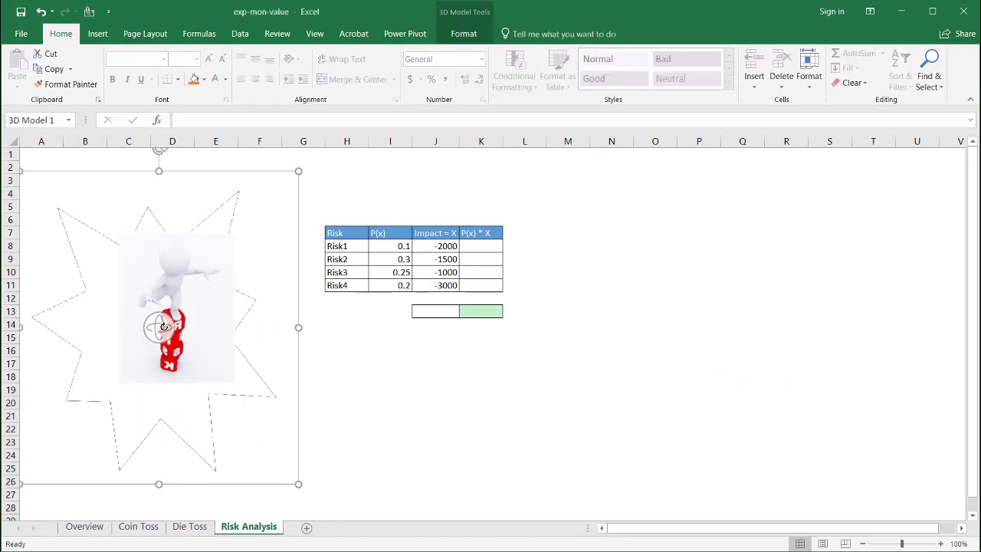
drag(158, 326, 177, 358)
drag(354, 247, 348, 284)
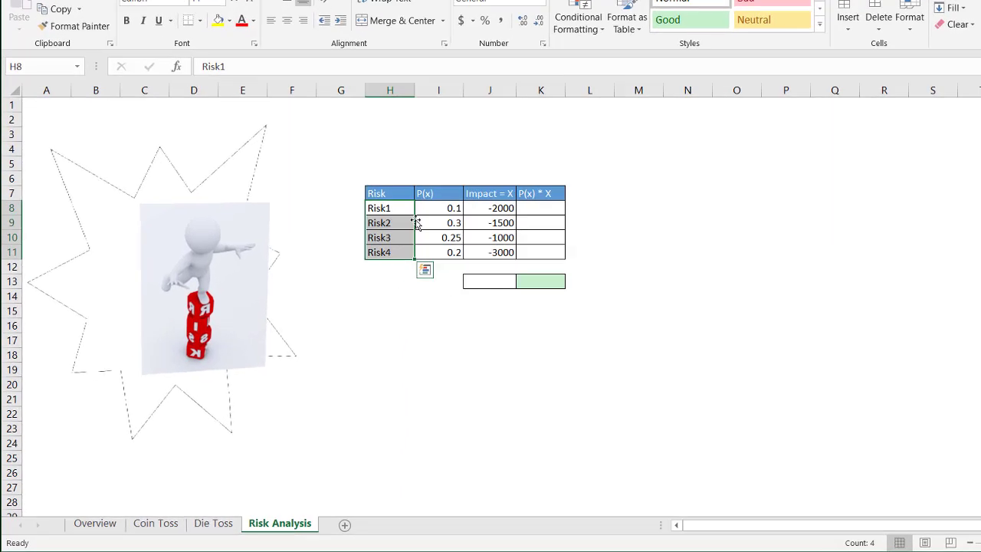
click(394, 250)
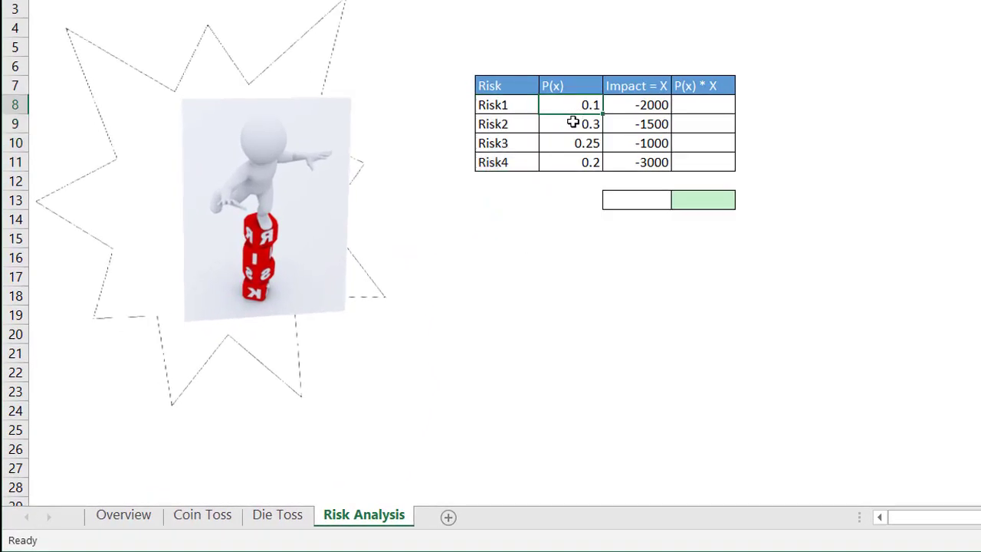
click(572, 125)
click(569, 144)
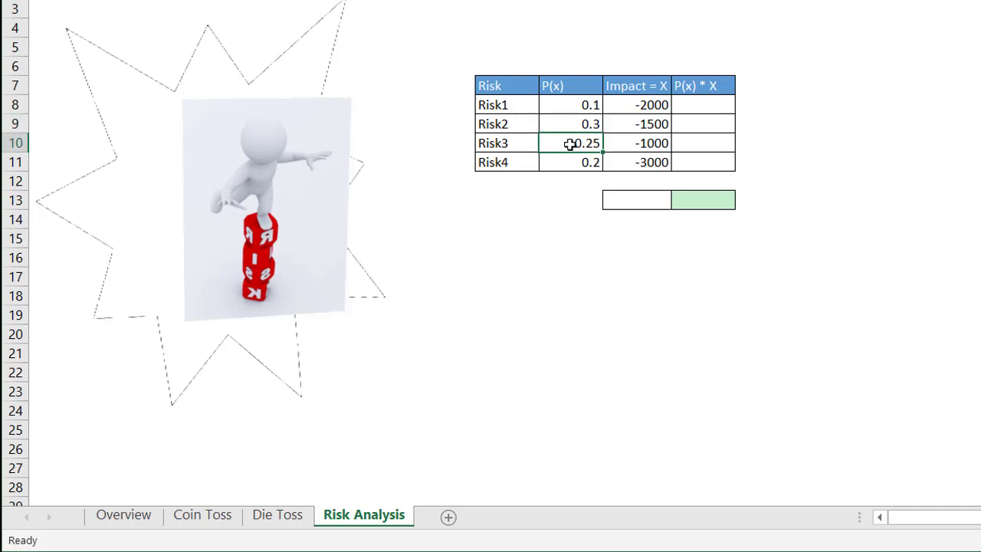
click(568, 159)
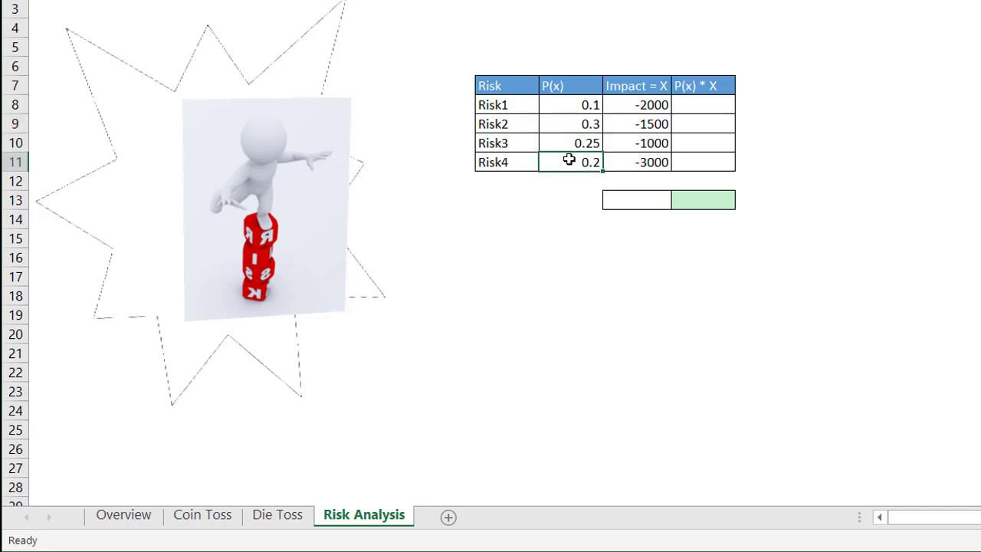
click(639, 105)
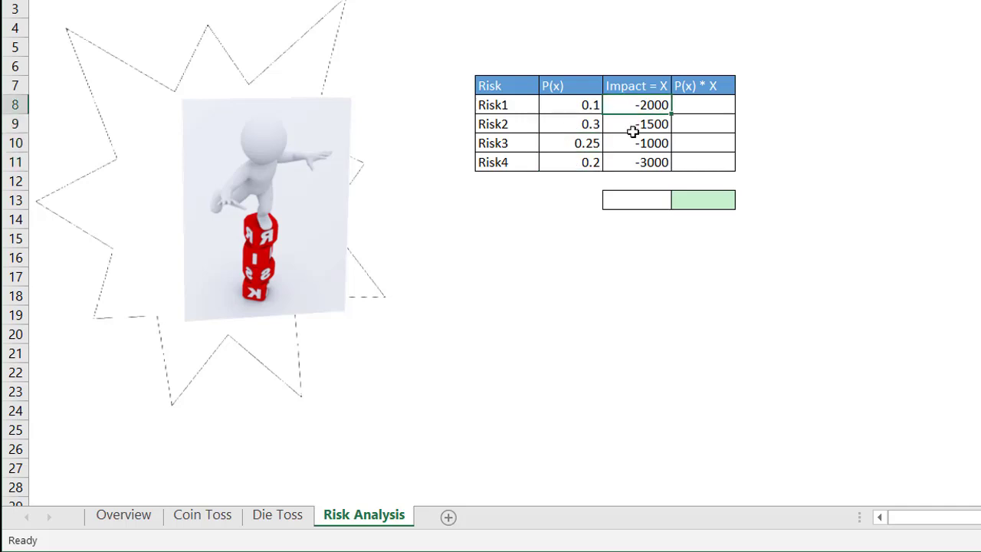
click(634, 127)
click(630, 147)
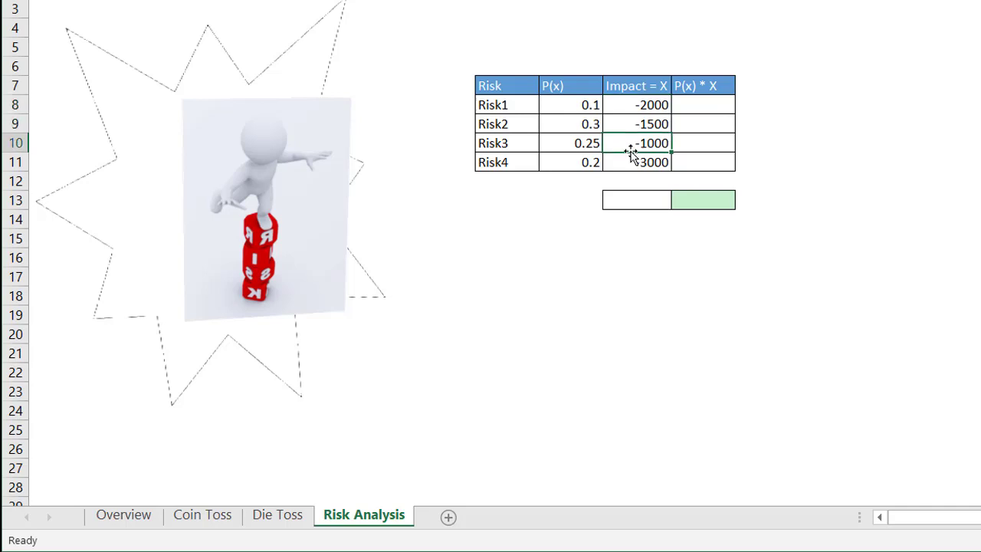
click(629, 160)
click(636, 205)
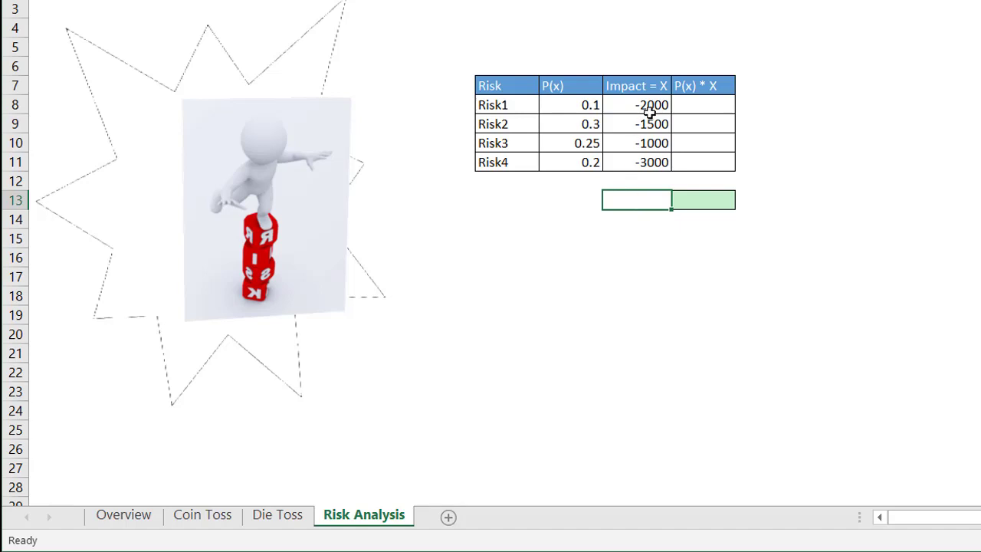
Enter =SUM(J8:J11) under Impact, correcting the #NAME? error, to show -7500.
text(=sum)
drag(650, 107, 642, 130)
key(Return)
click(624, 201)
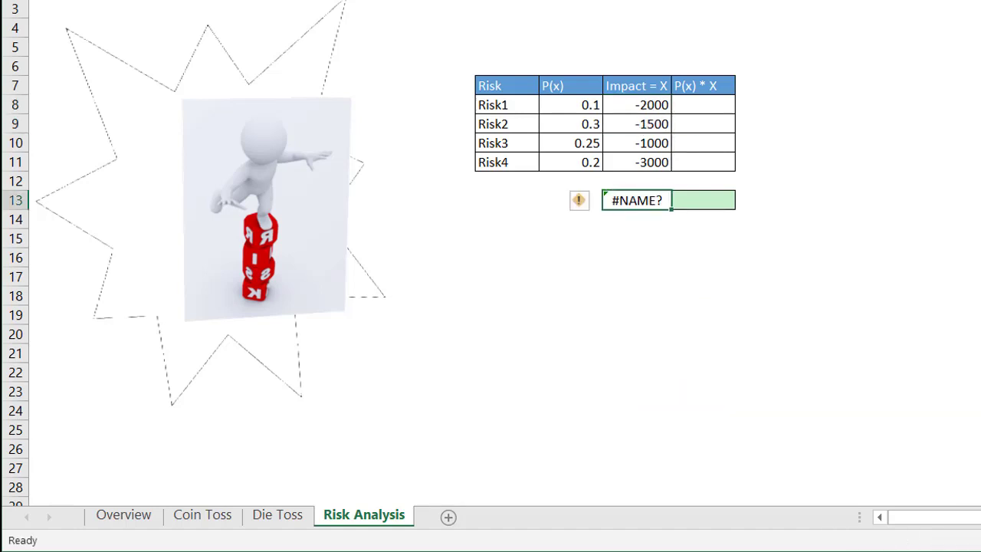
key(F2)
text(()
drag(637, 104, 632, 167)
text())
key(Return)
click(642, 198)
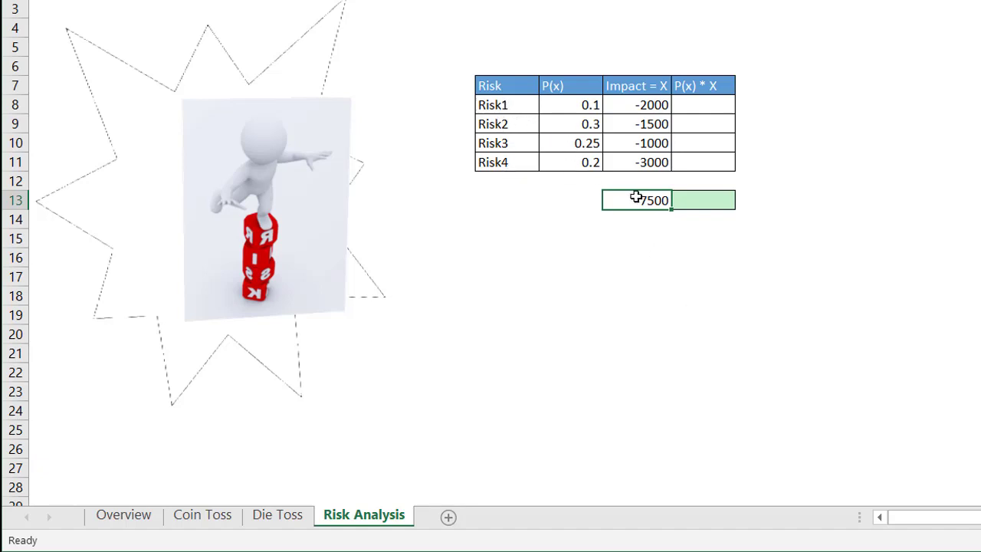
click(589, 105)
click(635, 100)
Enter =PRODUCT(I8:J8) in K8, giving -200, and fill it down to K11.
click(681, 105)
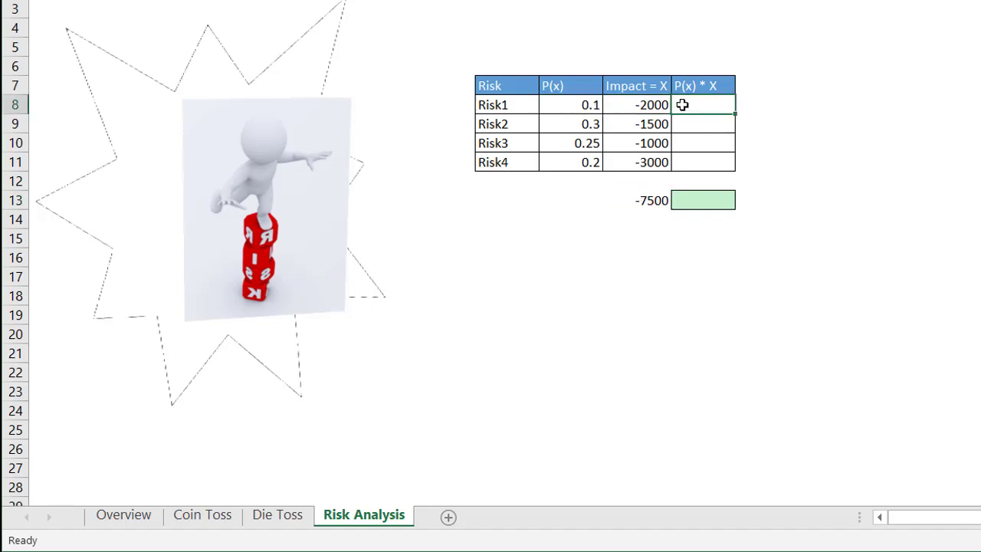
text(=)
click(586, 105)
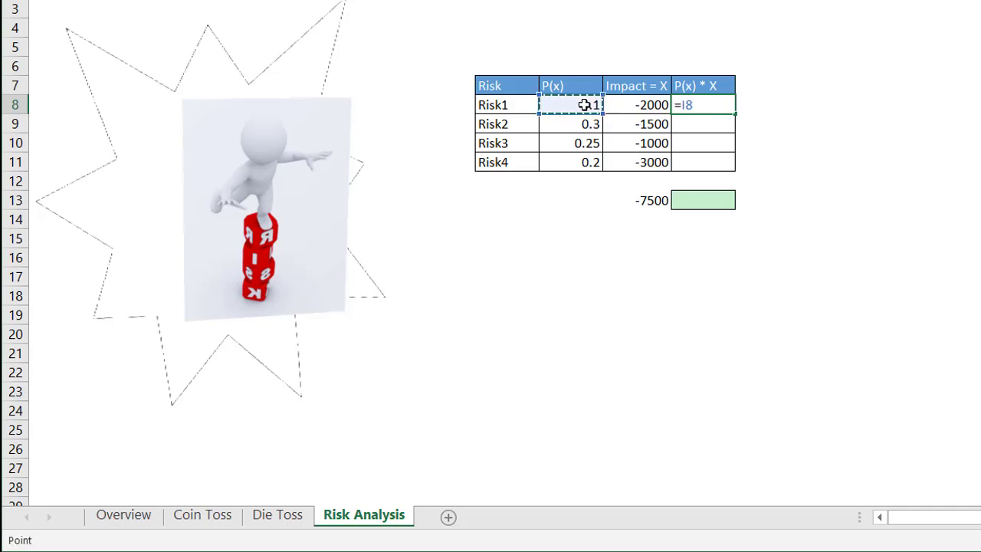
text(*)
key(BackSpace)
key(BackSpace)
key(BackSpace)
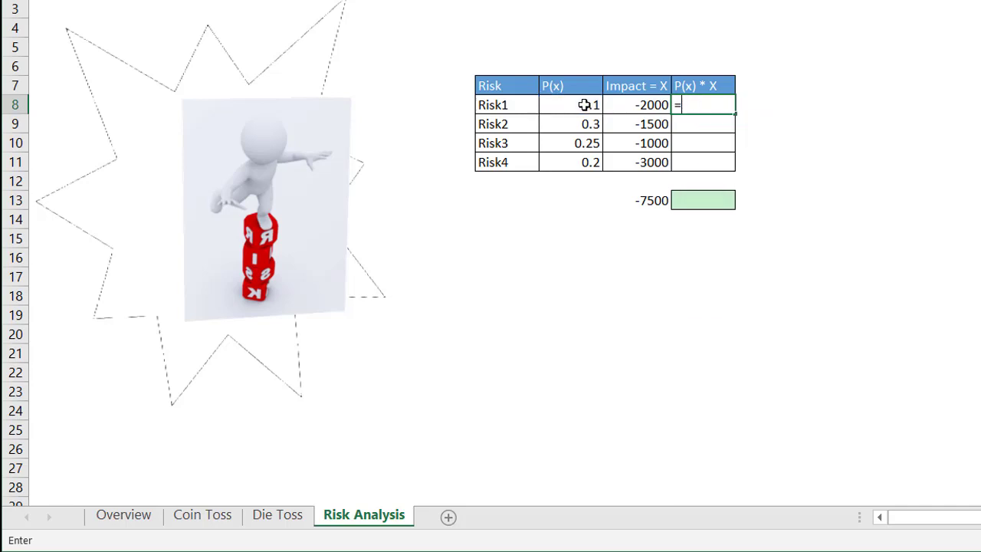
text(pri)
key(BackSpace)
text(o)
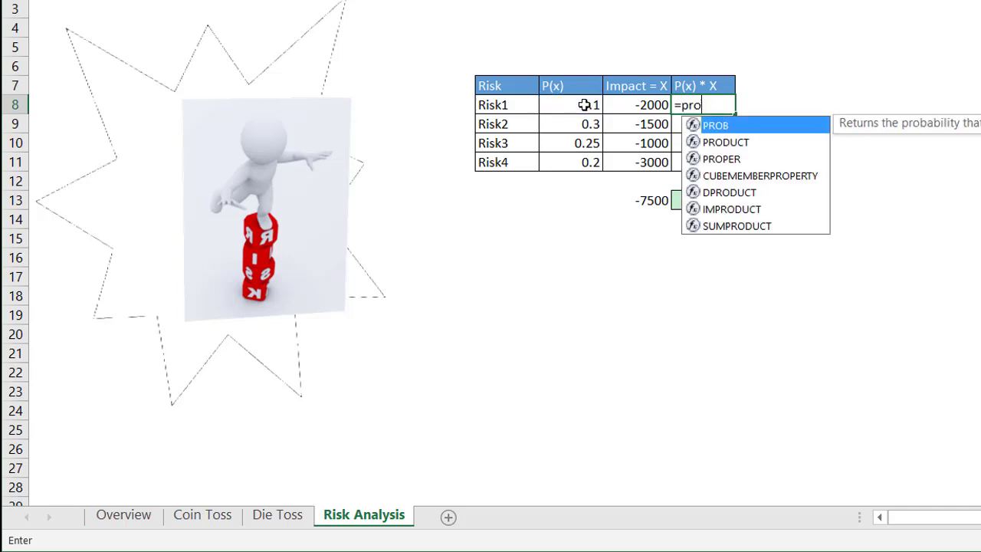
double_click(722, 142)
drag(582, 104, 623, 105)
key(Return)
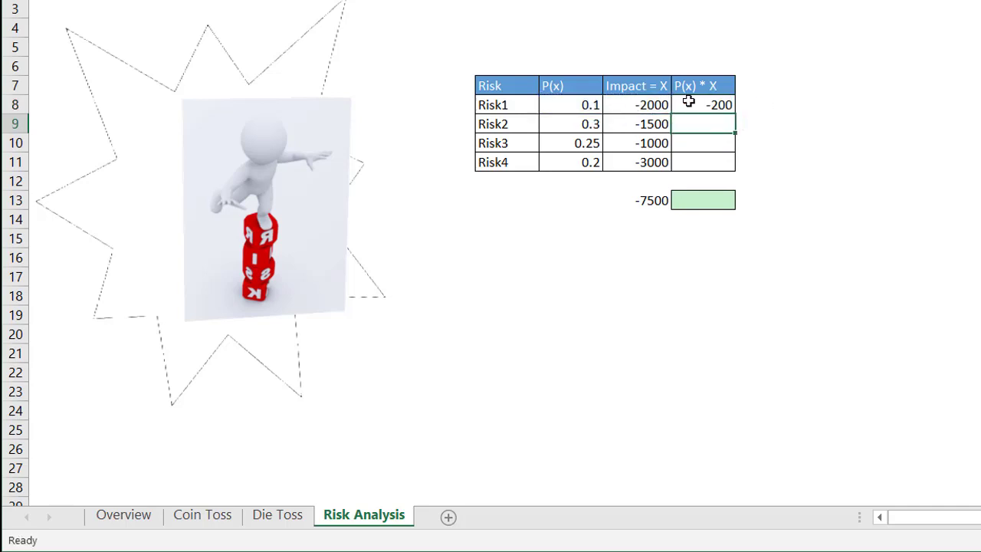
click(687, 101)
drag(735, 113, 736, 169)
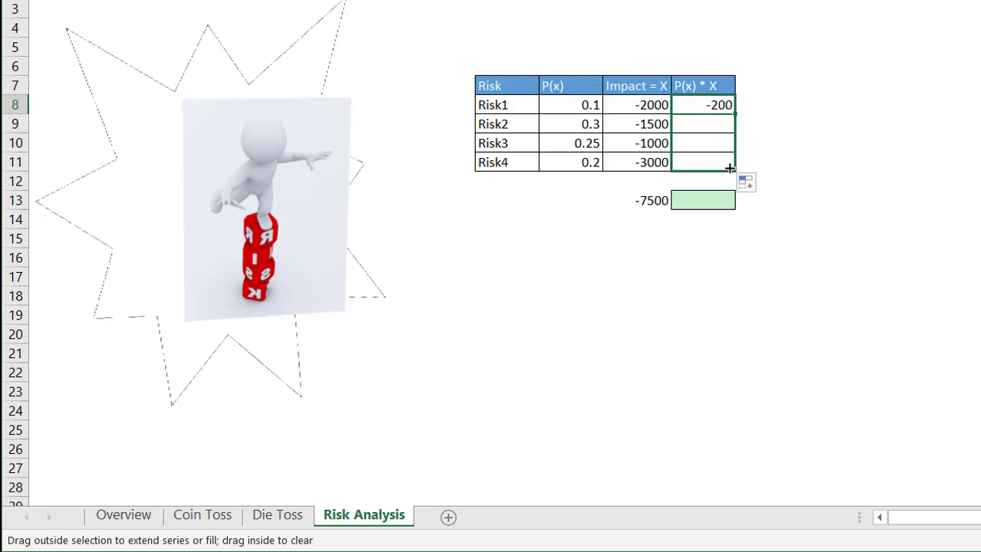
Sum K8:K11 in the green row-13 cell for an EMV of -1500.
click(703, 199)
text(=sum)
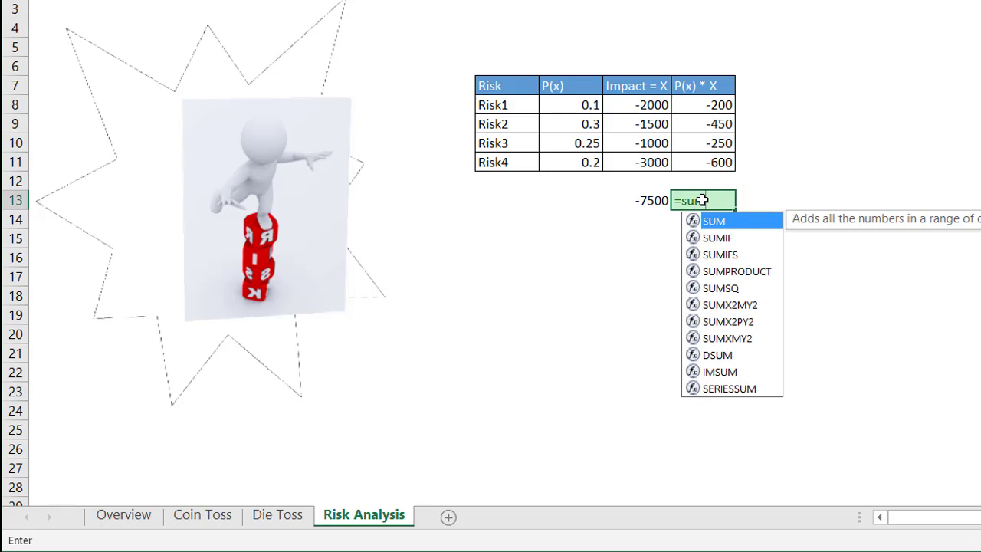
key(Tab)
drag(702, 99, 699, 157)
key(Return)
click(707, 206)
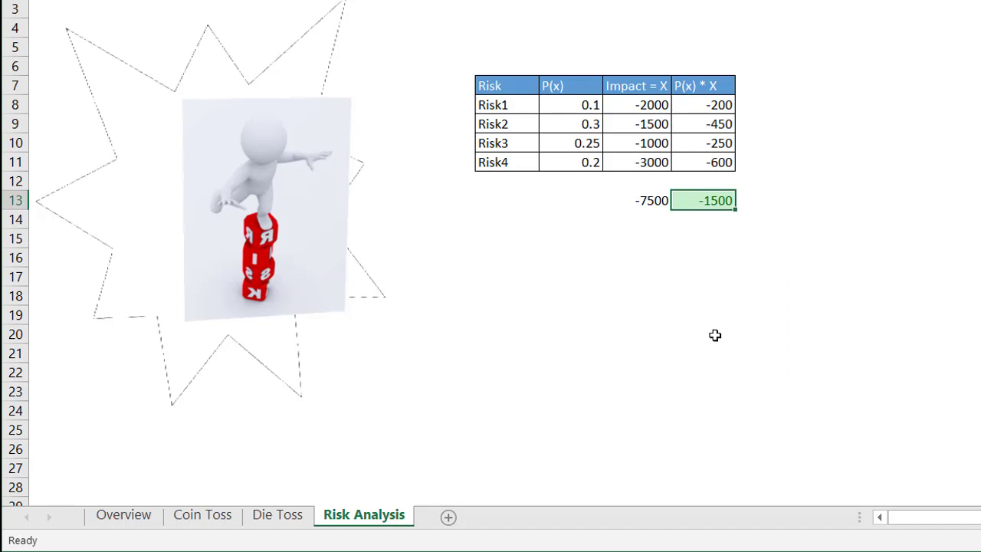
Review the probabilities (0.1, 0.3, 0.25, 0.2), impacts (-2000, -1500, -1000, -3000) and the -1500 EMV.
click(576, 105)
click(574, 123)
click(574, 144)
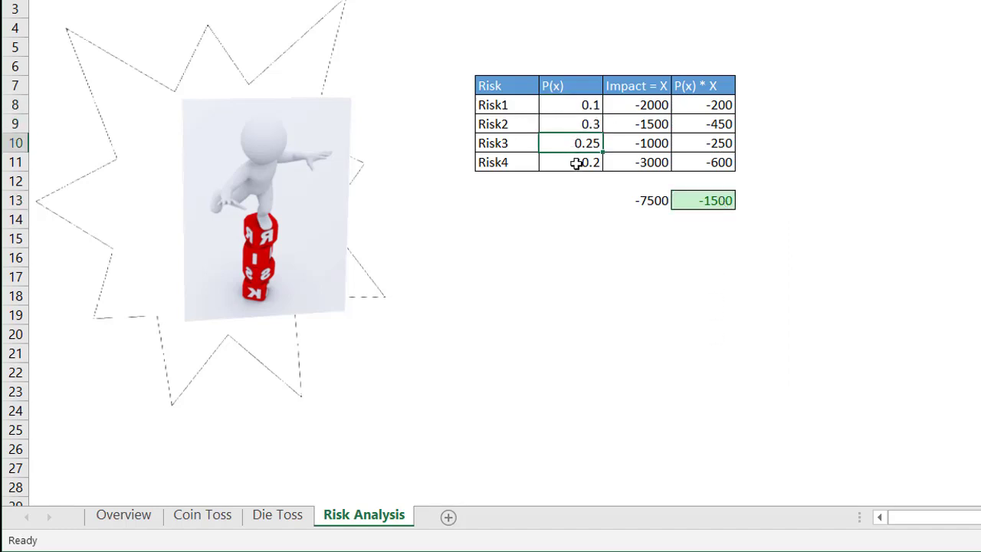
click(576, 163)
click(639, 106)
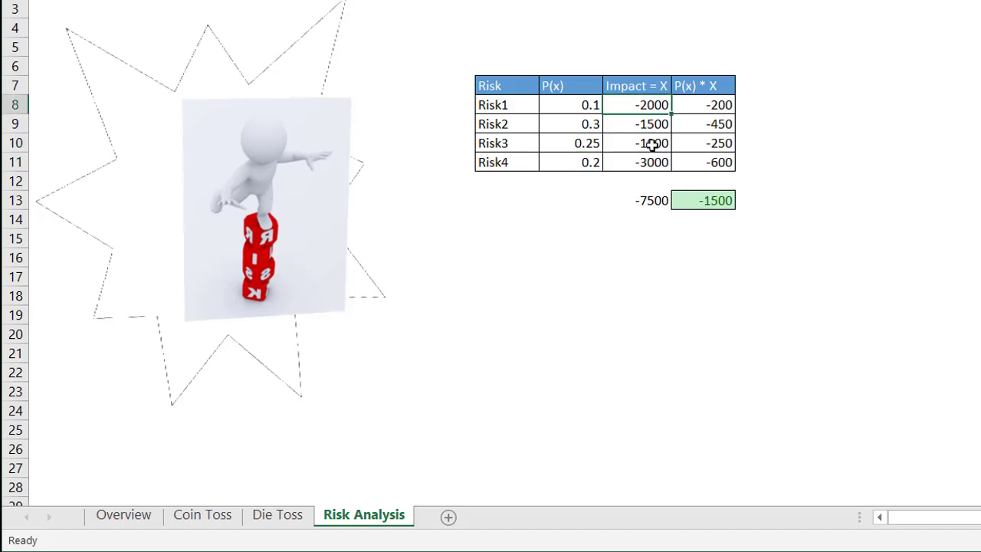
click(648, 124)
click(641, 144)
click(641, 163)
click(719, 202)
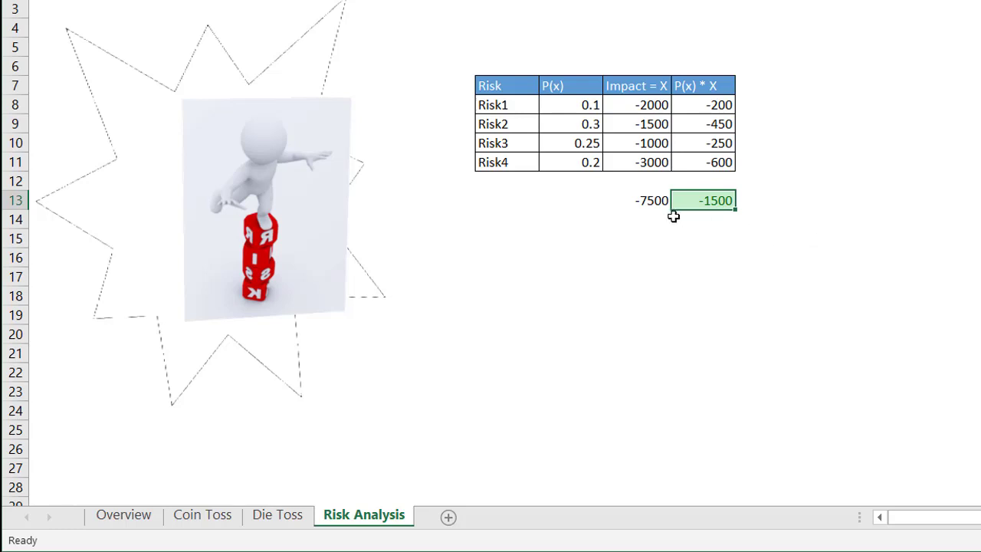
Compare the -7500 total impact with the -1500 EMV and recheck the probabilities, then show Die Toss.
click(650, 202)
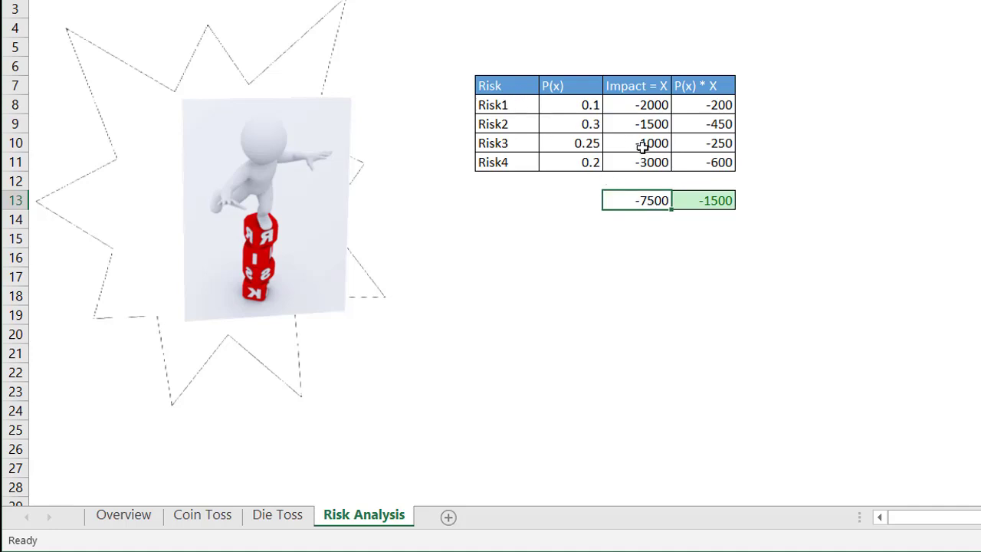
click(706, 200)
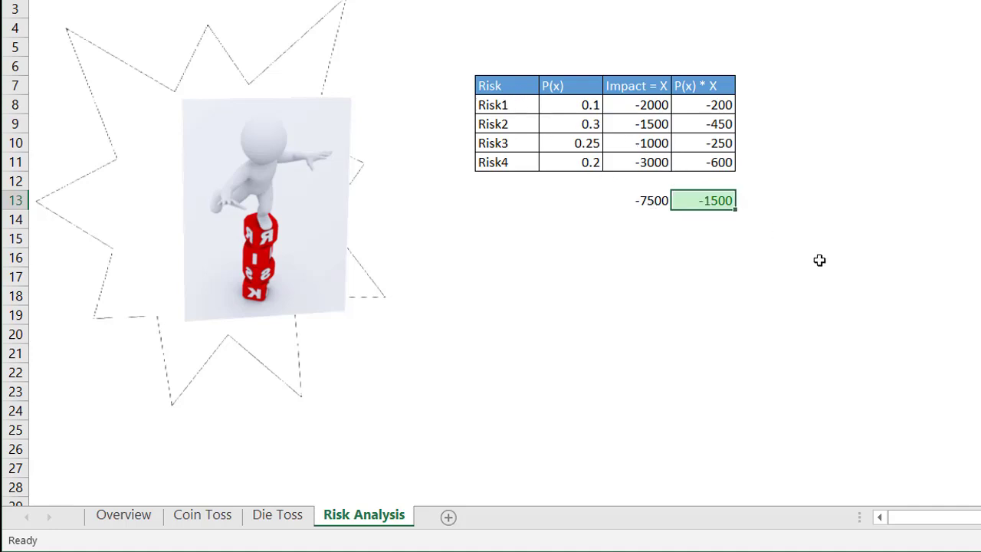
click(568, 101)
click(571, 127)
click(570, 142)
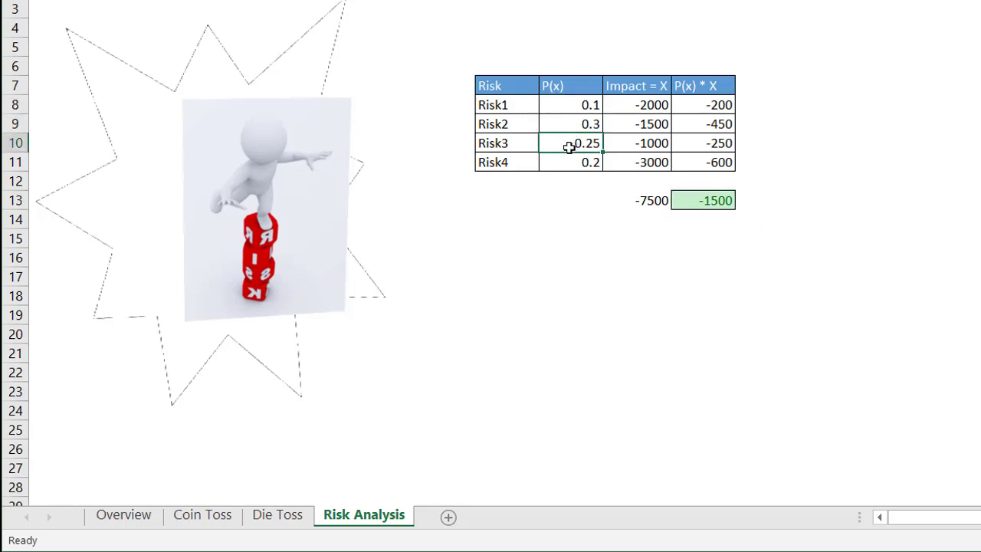
click(570, 161)
click(707, 204)
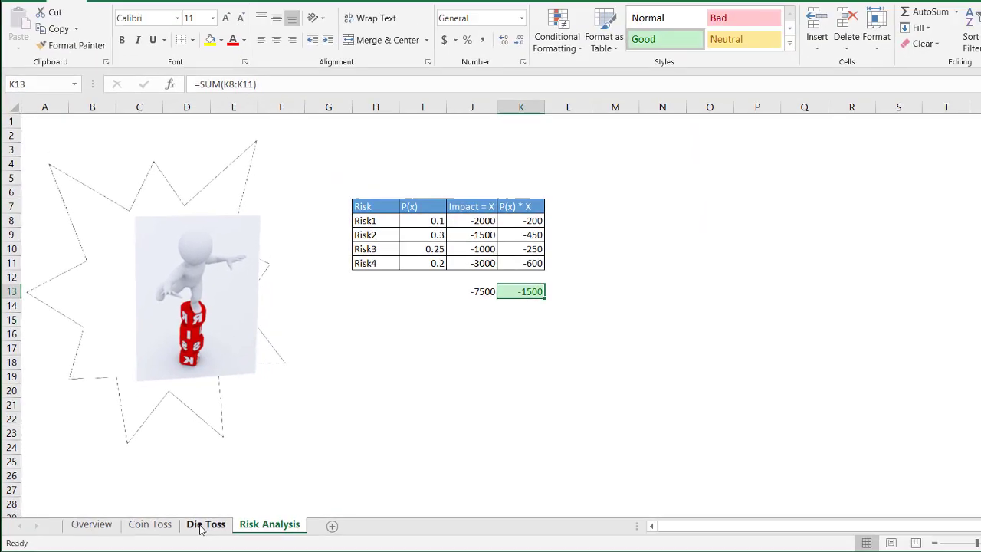
click(275, 517)
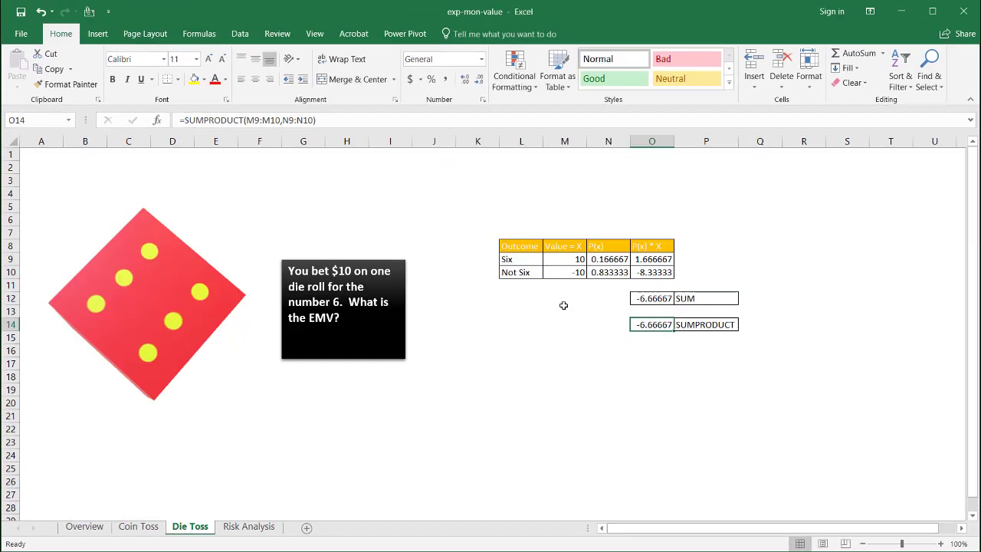
Change the Six payout in M9 from 10 to 60.
click(569, 272)
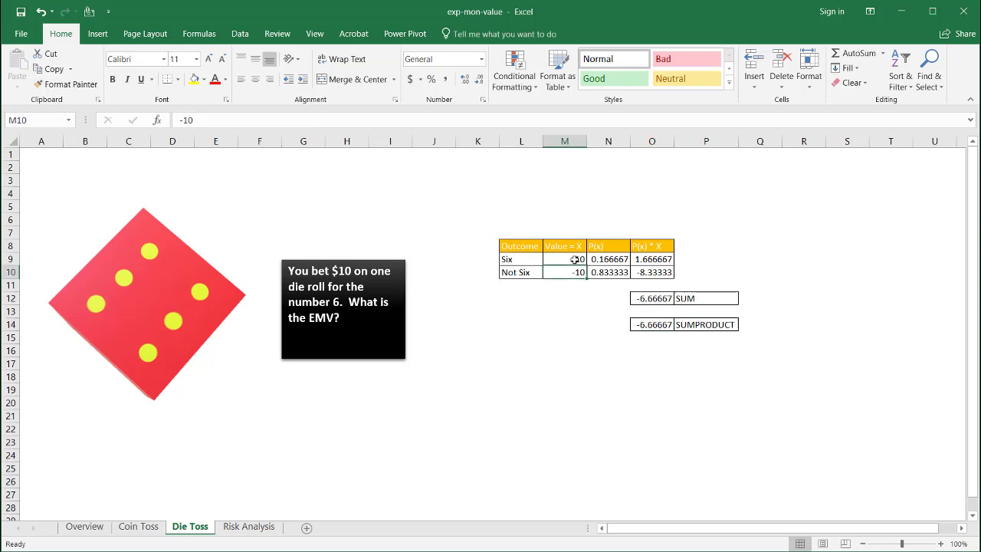
click(573, 260)
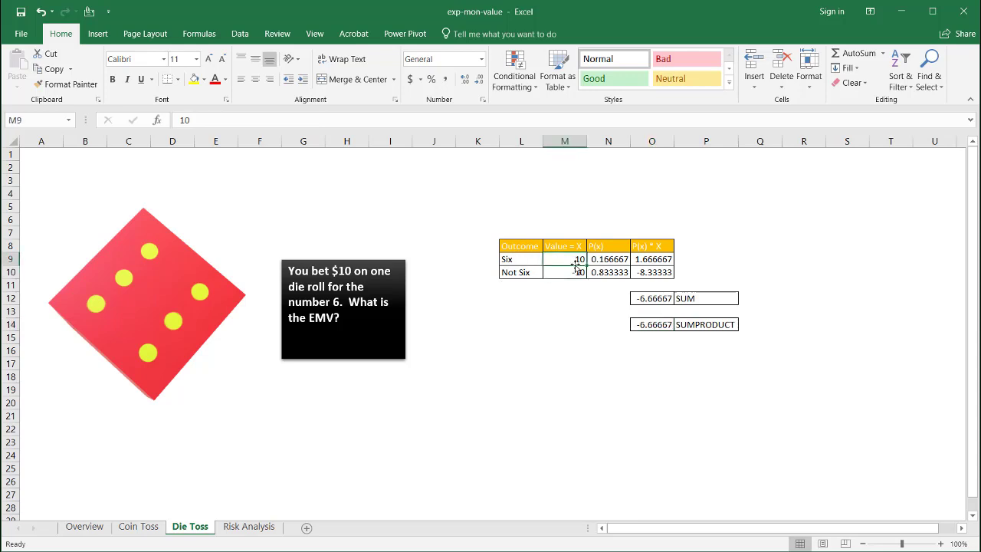
text(60)
key(Return)
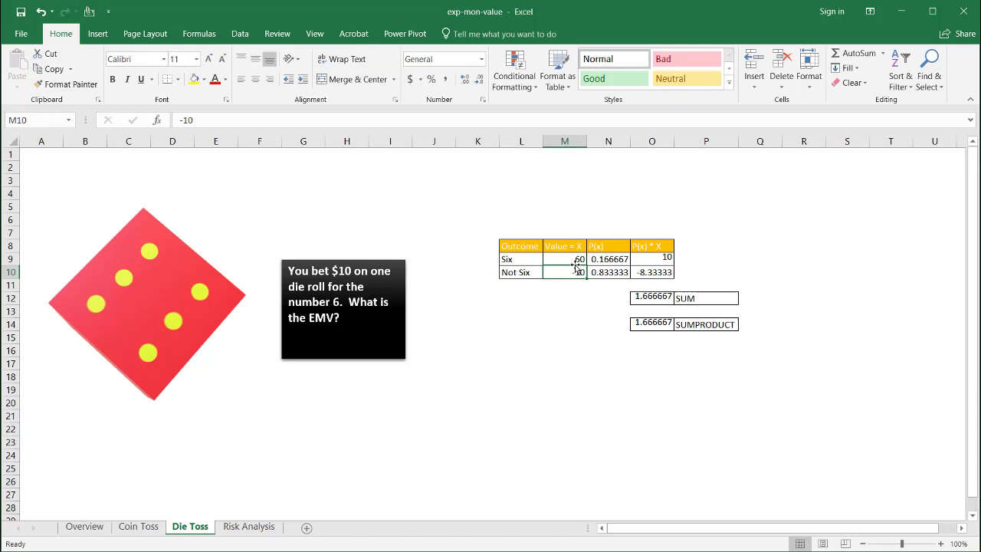
Confirm SUM and SUMPRODUCT both now give 1.666667, then display the Overview sheet.
click(646, 323)
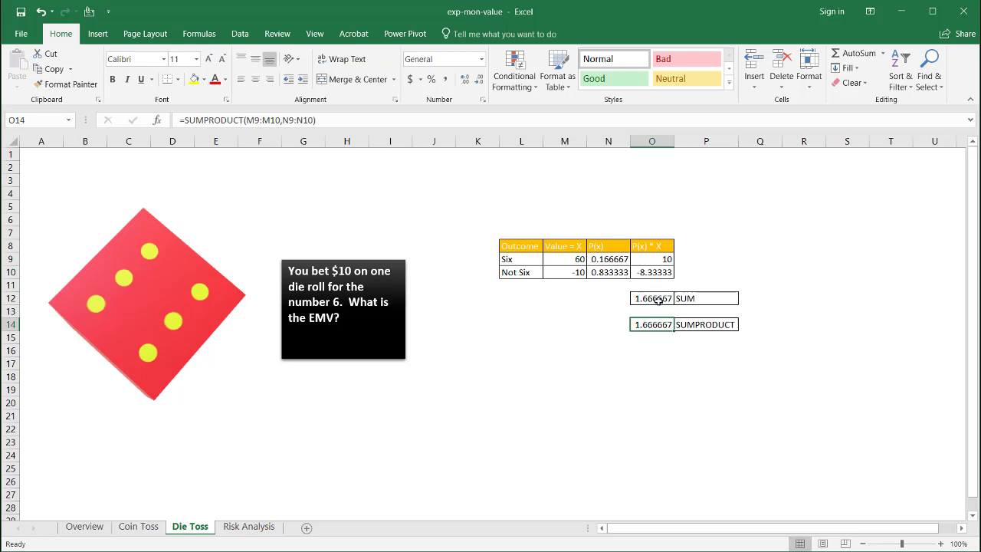
click(658, 300)
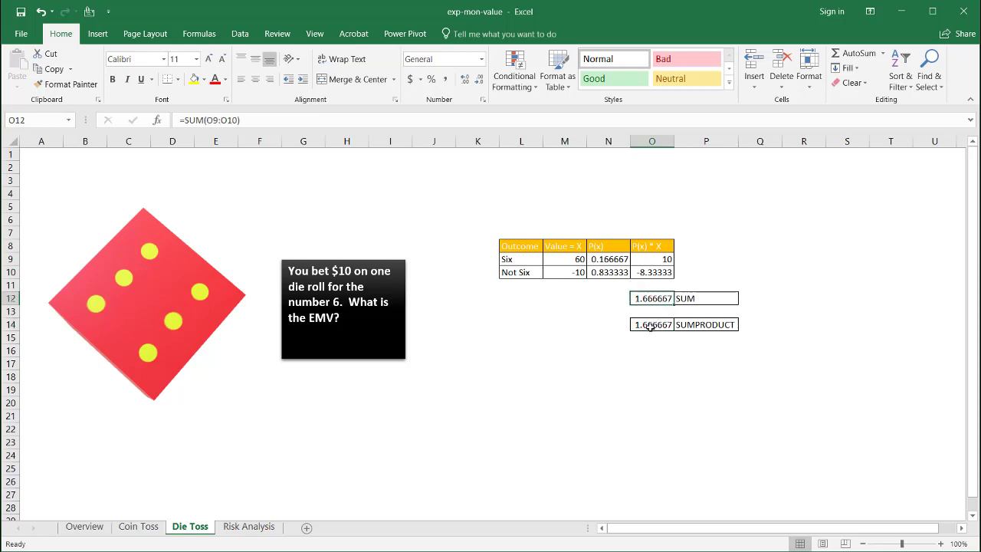
click(650, 327)
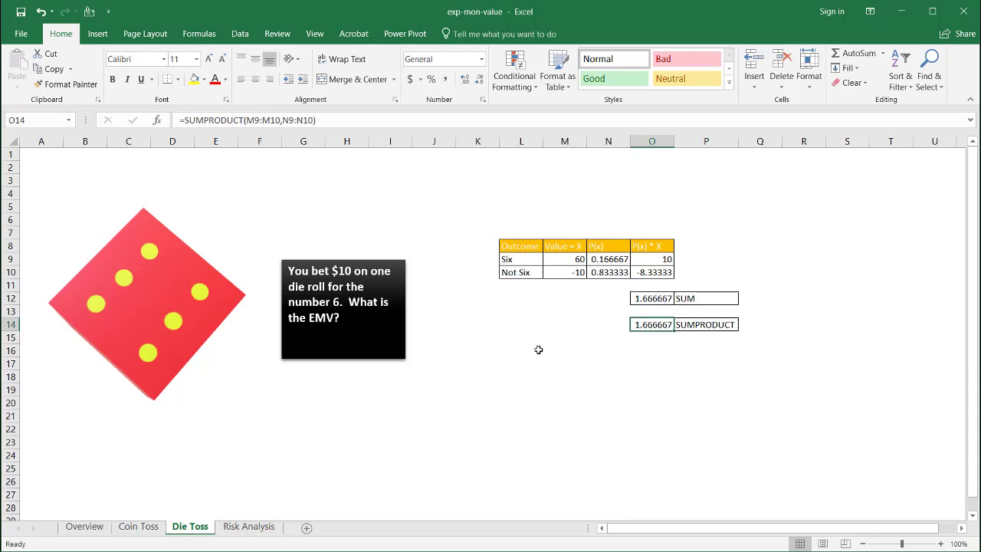
click(98, 528)
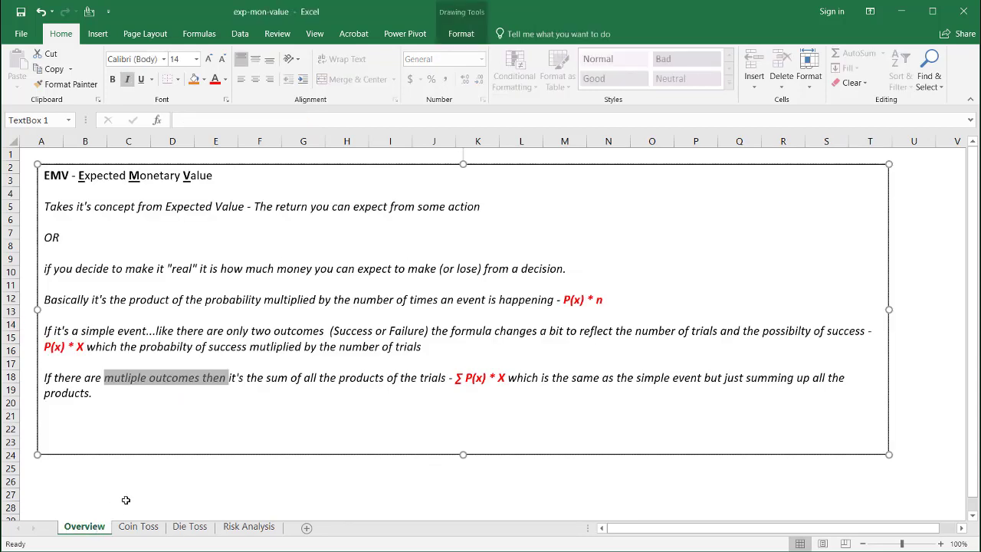